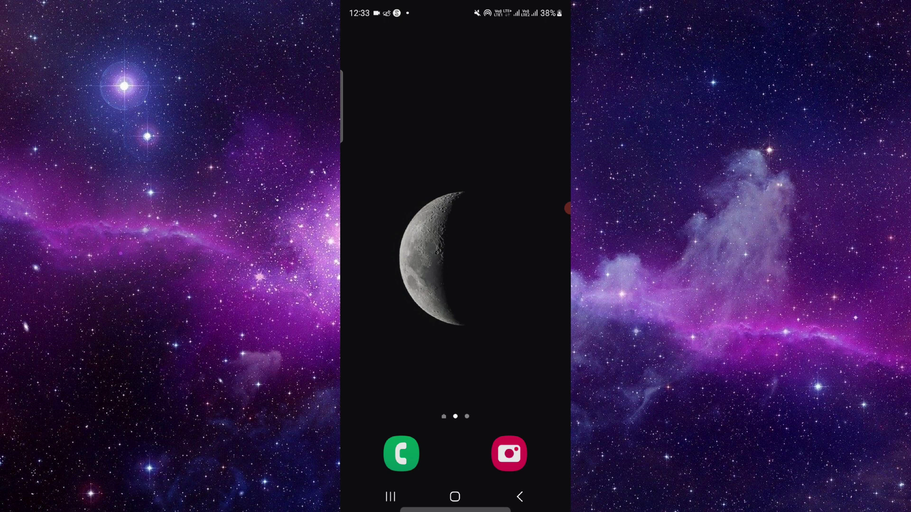
- Swipe to the home page showing the weather widget and app icons
drag(399, 256, 527, 257)
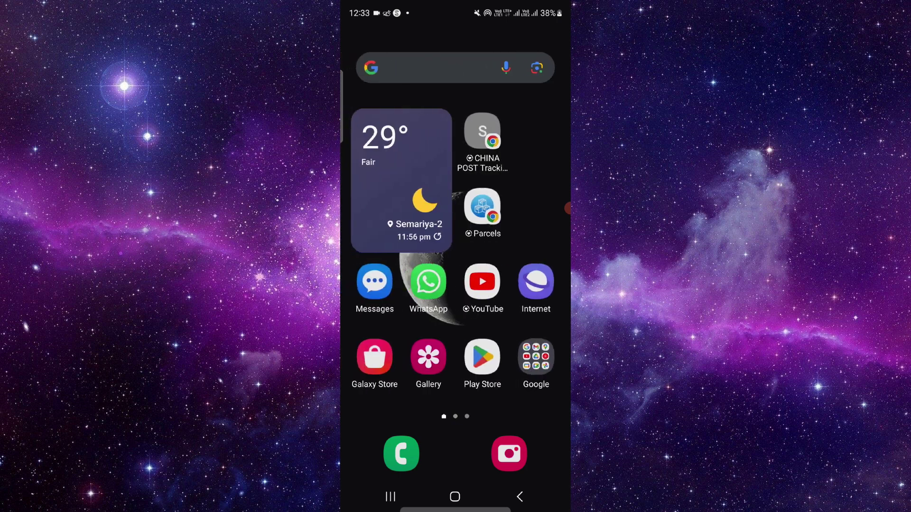
- Launch Google Play Store from the home screen icon
click(483, 359)
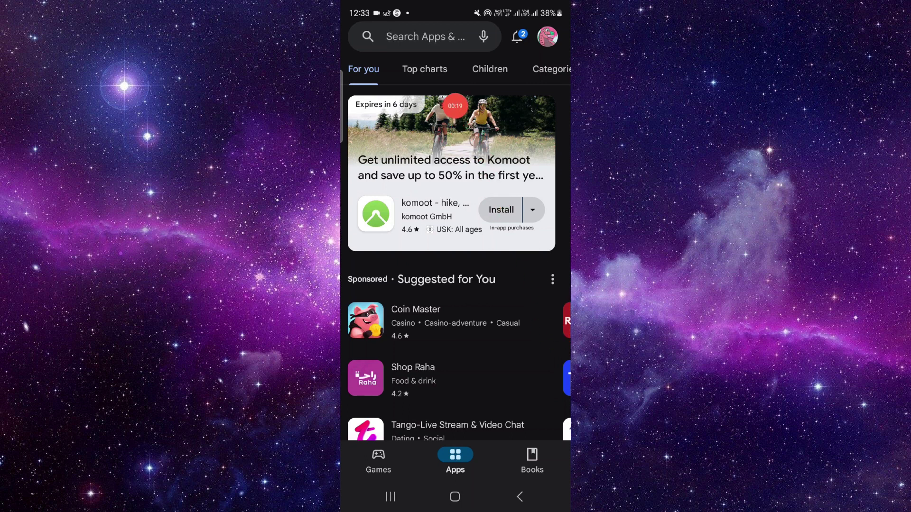
- Search the store for "my bmw" and open the My BMW app page by BMW GROUP
click(425, 37)
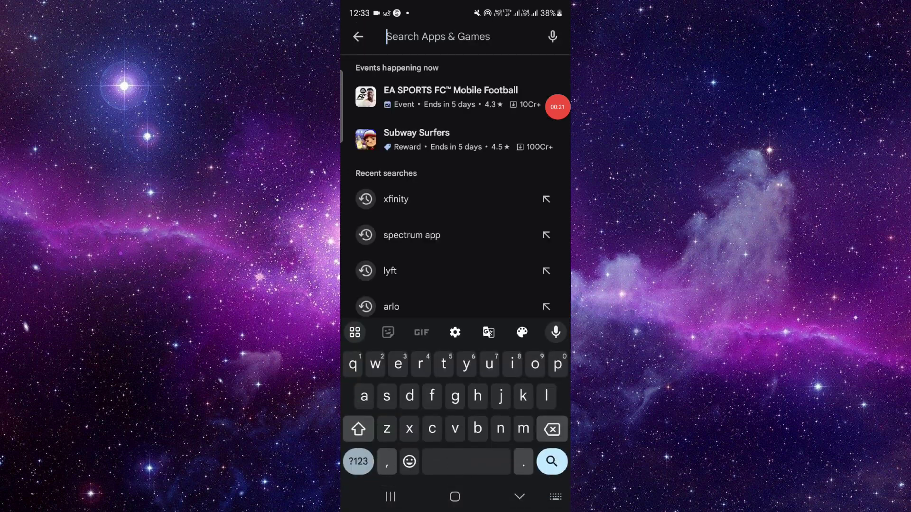
text(my bm)
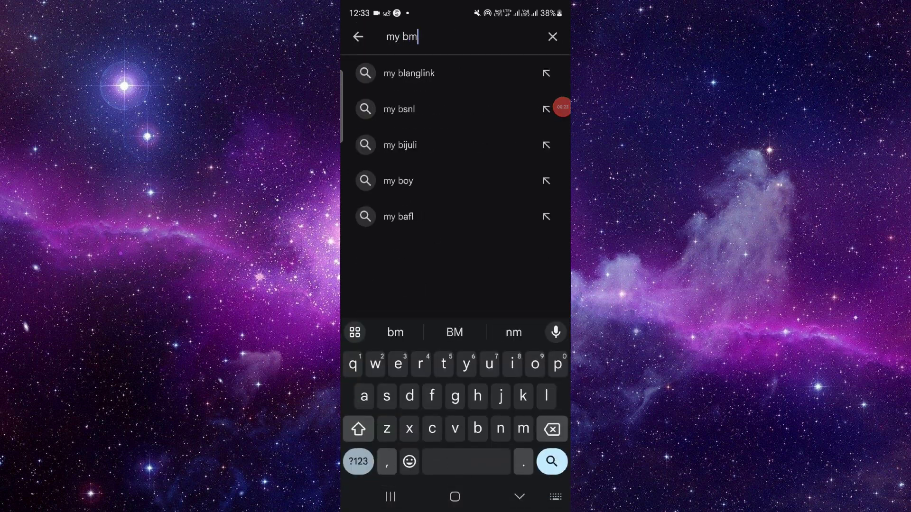
text(w)
click(552, 462)
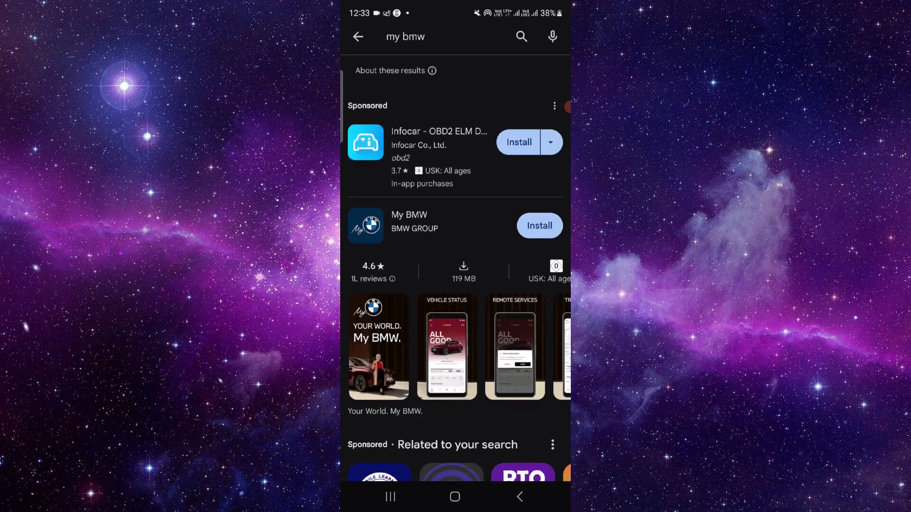
click(441, 221)
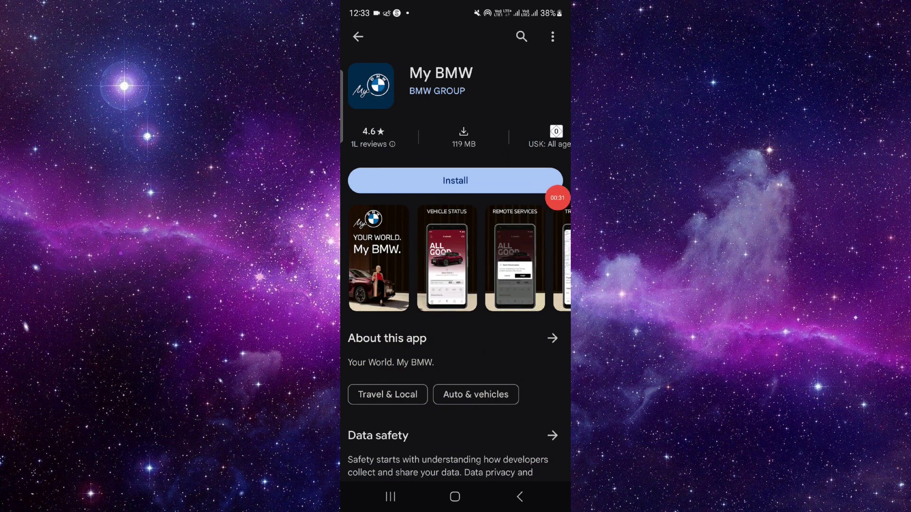
- Close all running apps and return to the wallpaper-only home page
click(391, 497)
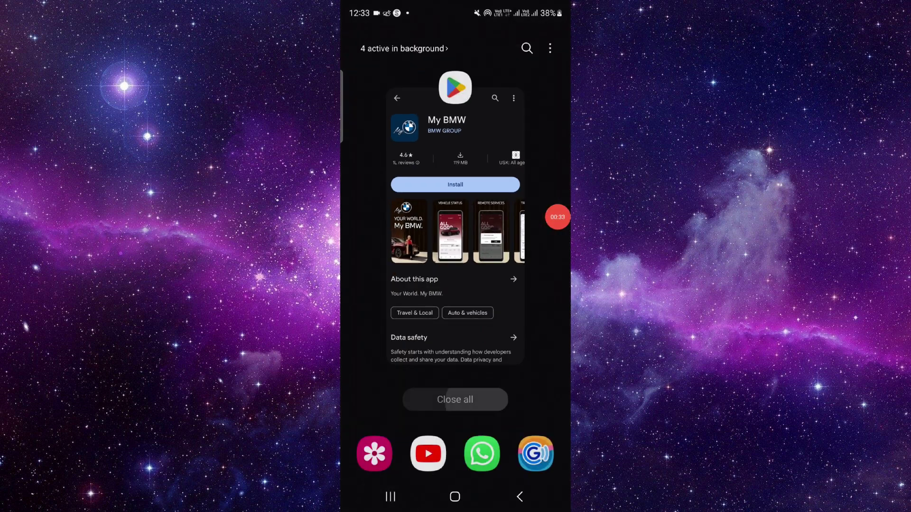
click(455, 463)
drag(498, 285, 370, 285)
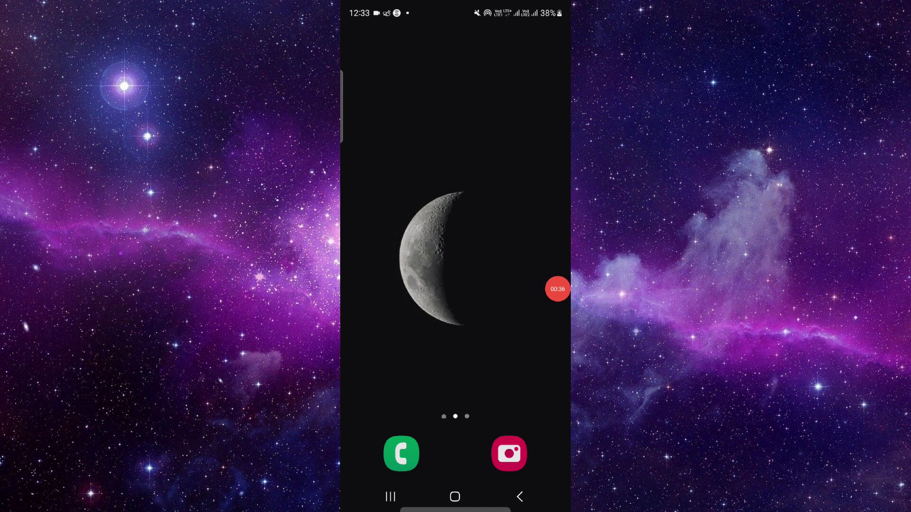